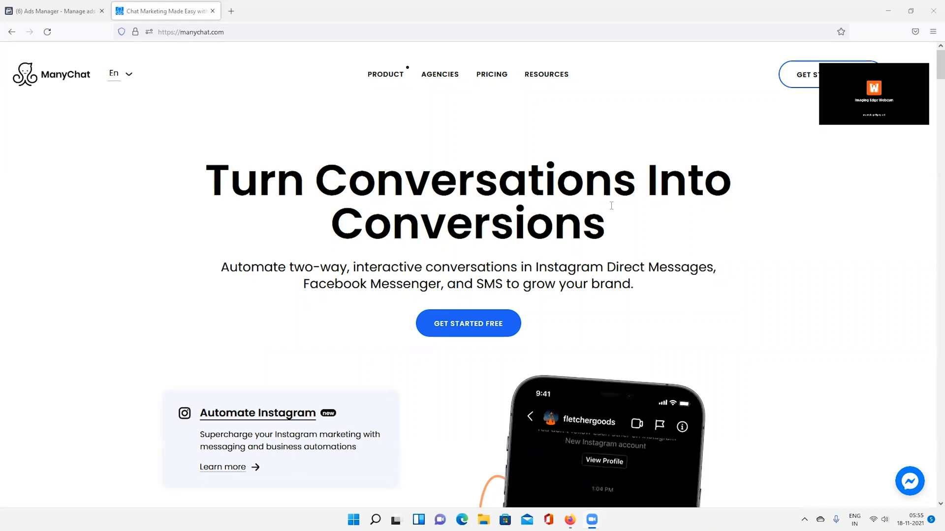
# - Look over the ManyChat home page and open the account's dashboard
pyautogui.scroll(-1, 555, 185)
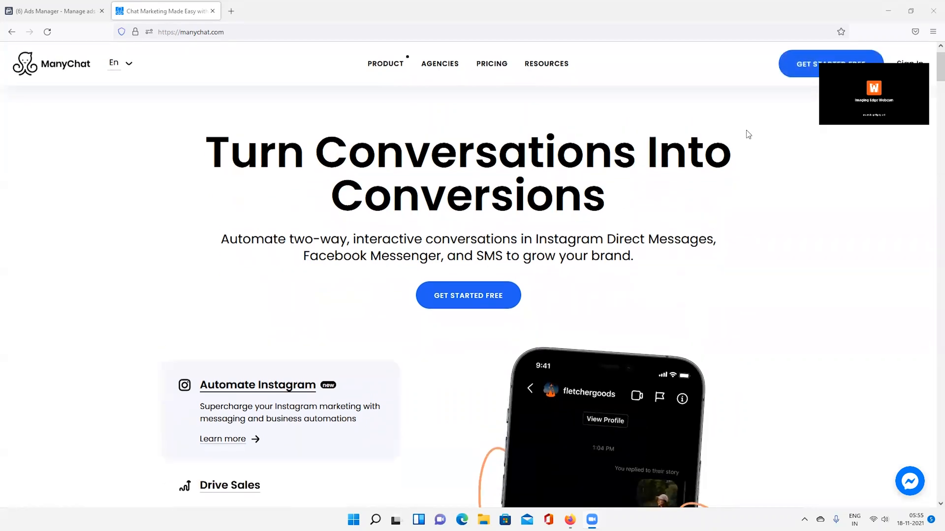
pyautogui.scroll(-8, 601, 227)
pyautogui.scroll(9, 500, 315)
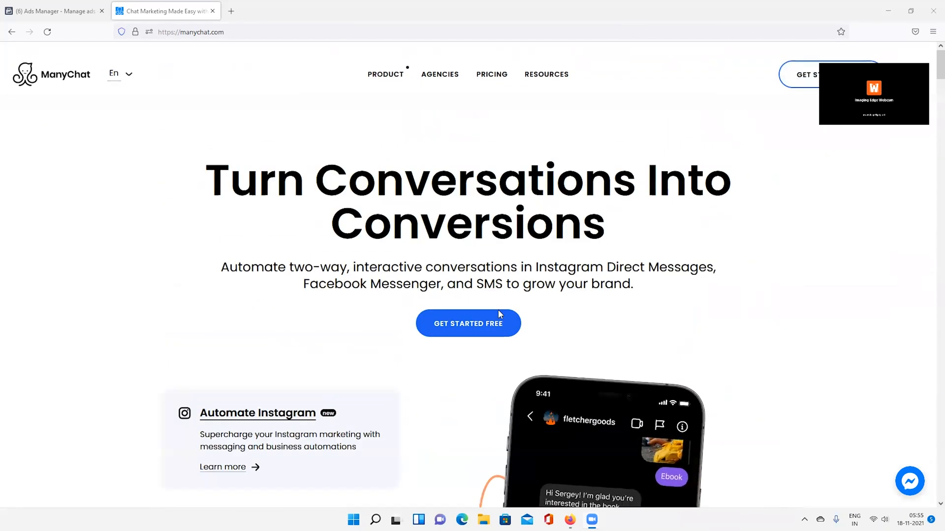
pyautogui.click(788, 87)
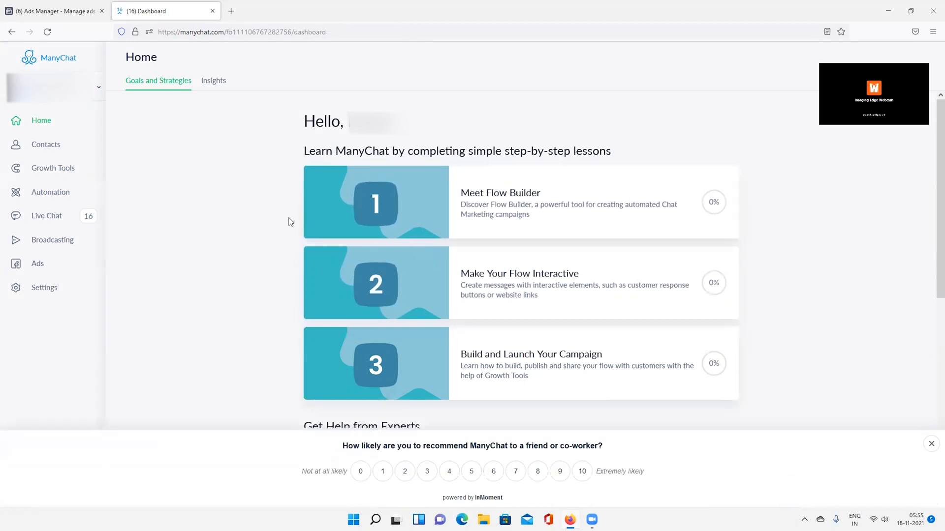
# - Create a new growth tool using the Facebook Ads JSON trigger
pyautogui.click(64, 168)
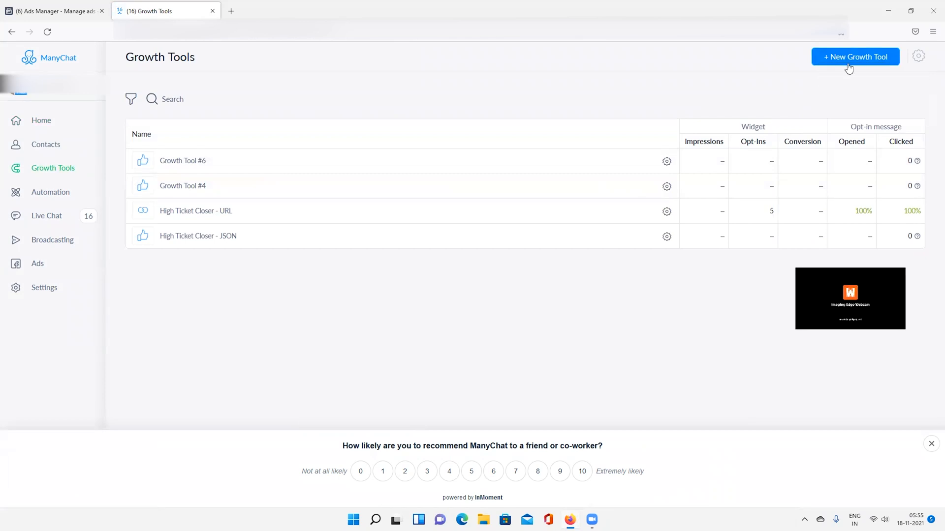
pyautogui.click(855, 57)
pyautogui.scroll(-5, 449, 256)
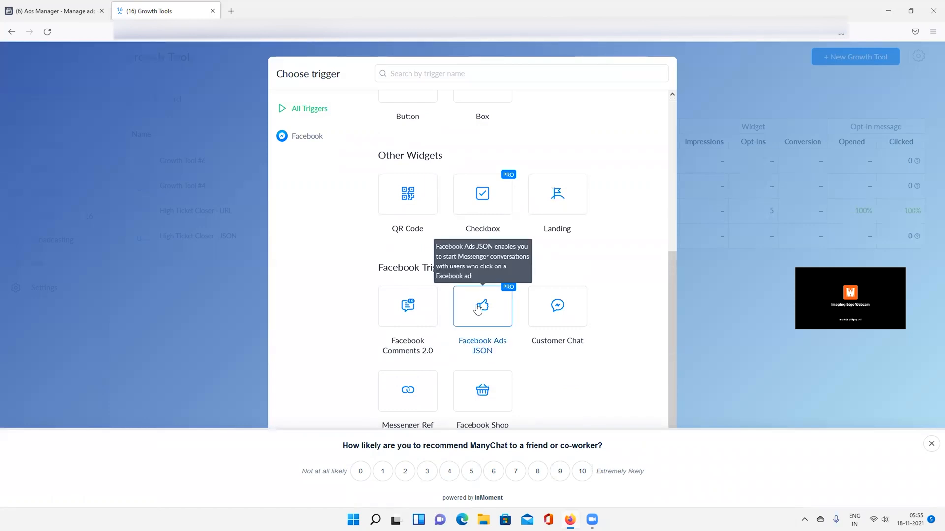
pyautogui.click(482, 318)
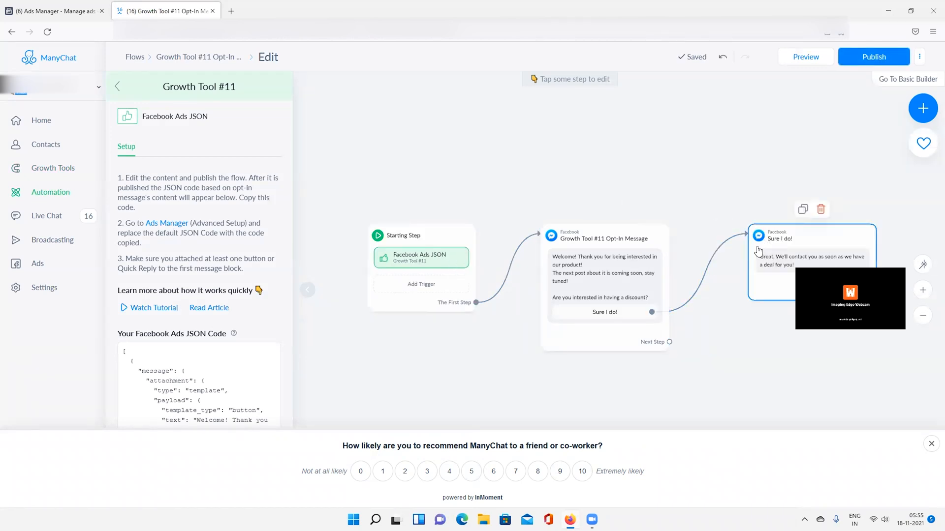
# - Open the Facebook Ads JSON trigger's setup from the starting step of the flow
pyautogui.hscroll(3, 608, 182)
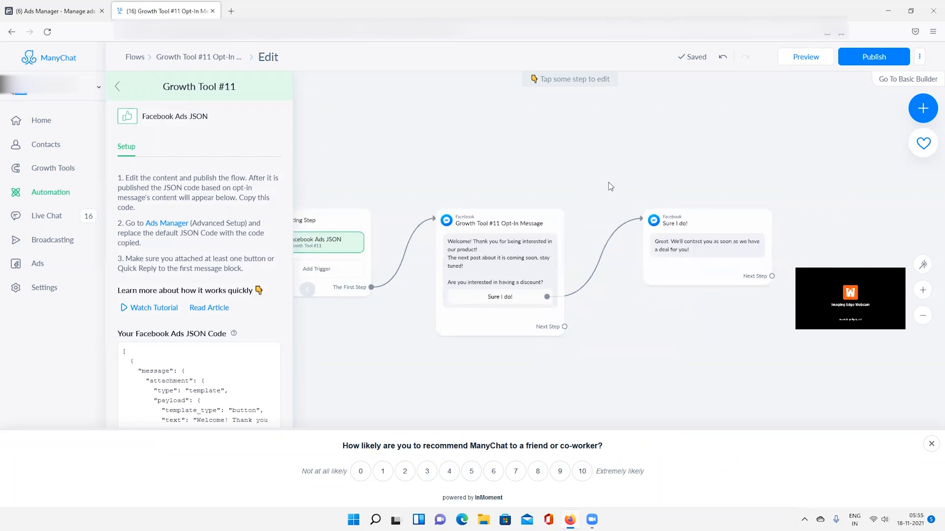
pyautogui.moveTo(608, 182); pyautogui.dragTo(639, 194)
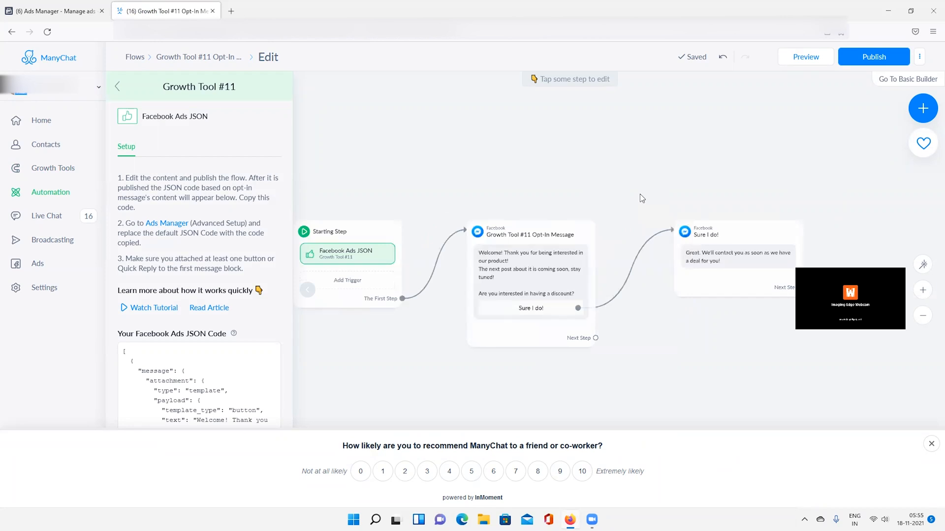
pyautogui.moveTo(639, 195); pyautogui.dragTo(665, 201)
pyautogui.moveTo(653, 272)
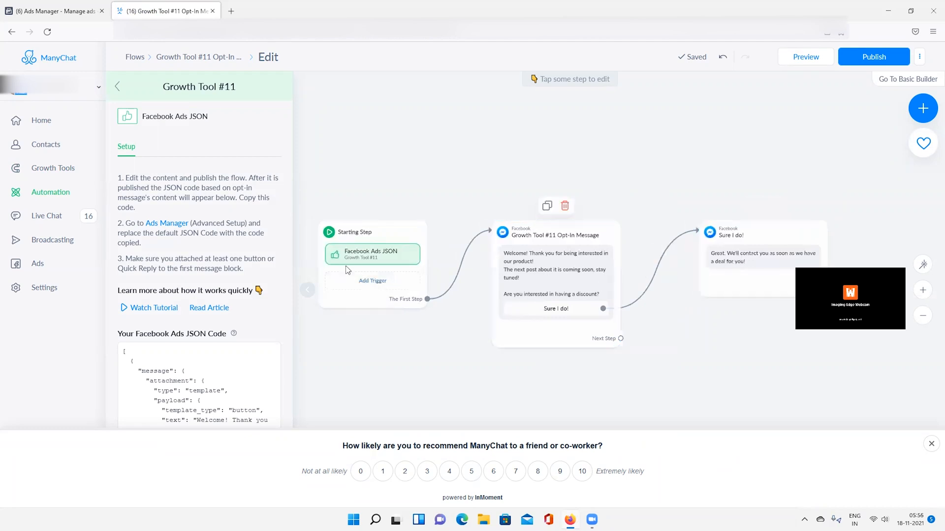
pyautogui.click(367, 257)
pyautogui.click(199, 274)
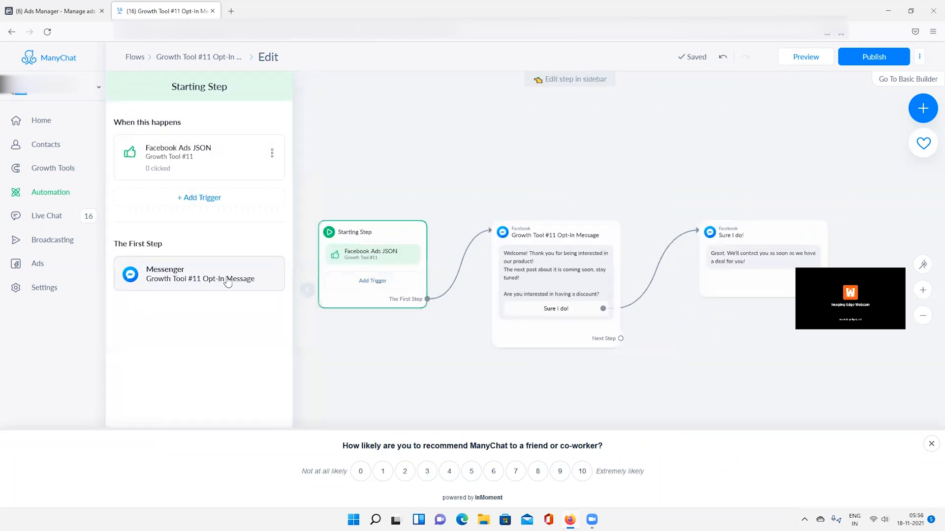
pyautogui.click(363, 261)
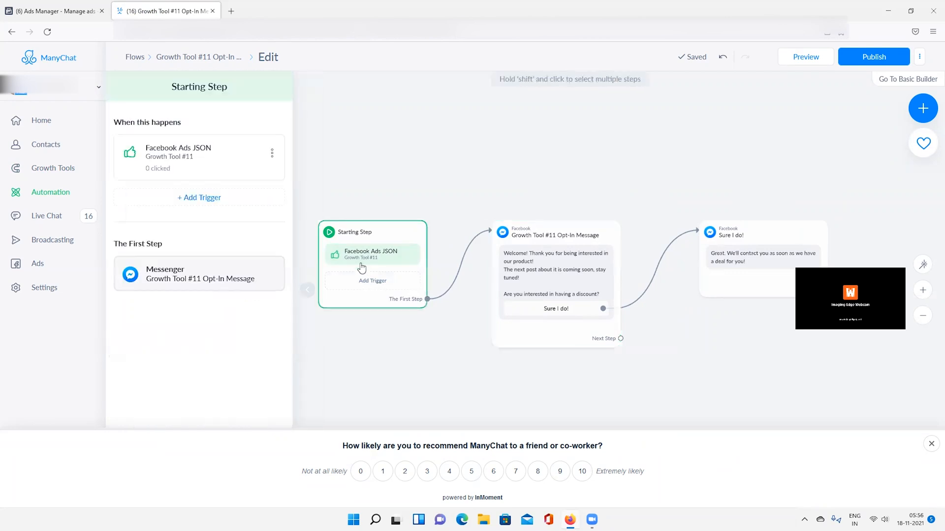
pyautogui.click(183, 166)
# - Dismiss the recommendation survey and copy the growth tool's Facebook Ads JSON code to the clipboard
pyautogui.scroll(-4, 287, 232)
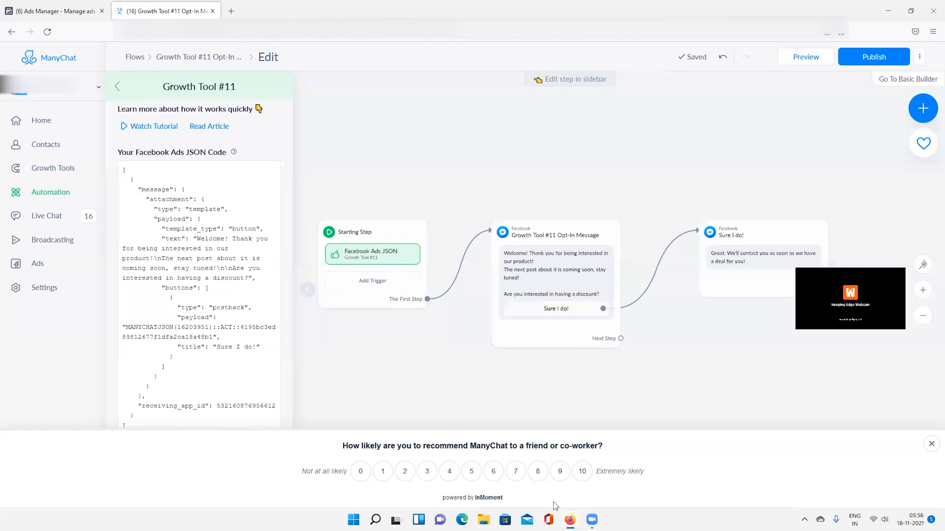
pyautogui.click(930, 444)
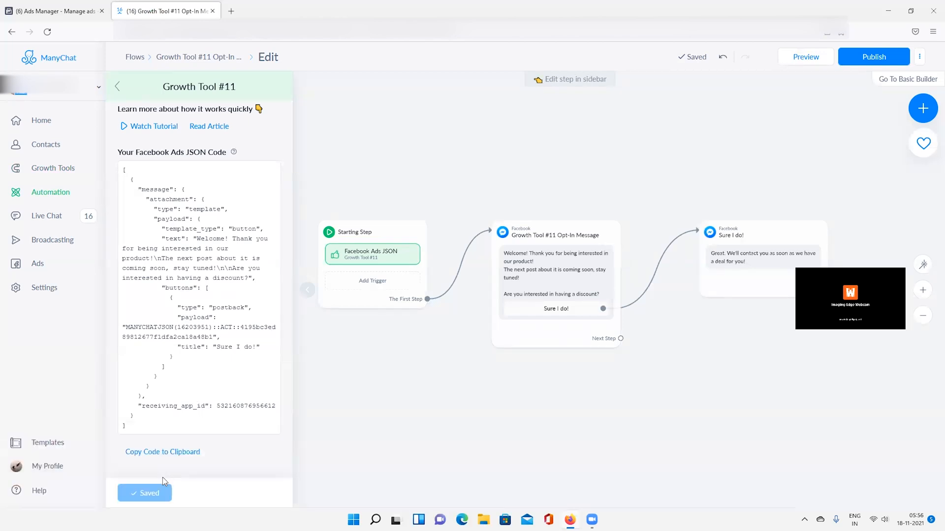
pyautogui.click(162, 453)
pyautogui.click(572, 250)
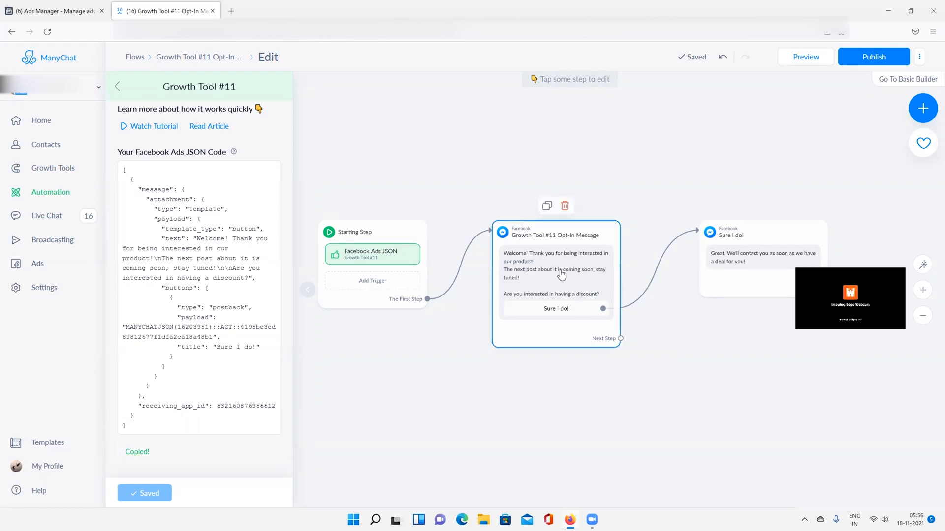
# - Switch to Facebook Ads Manager, close the search dialog and create a new campaign with the Messages objective
pyautogui.click(66, 6)
pyautogui.click(164, 11)
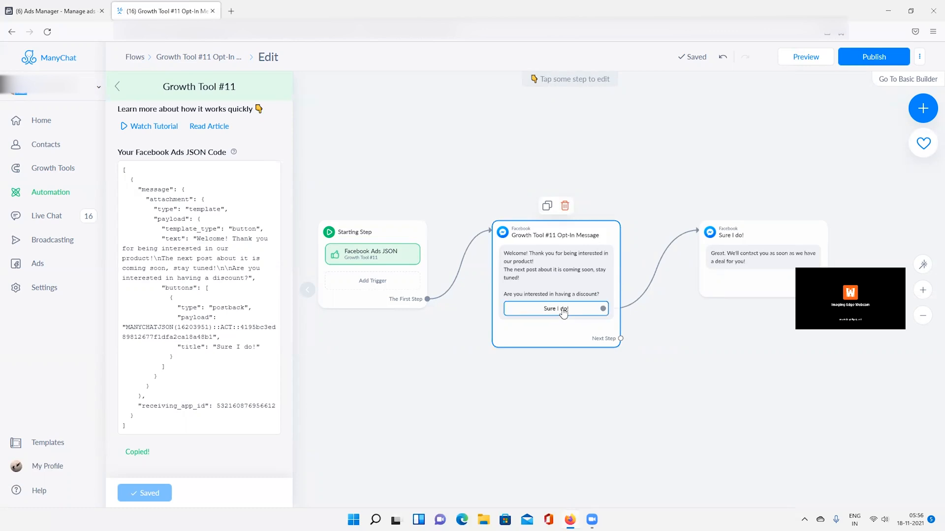
pyautogui.hotkey('ctrl', 'Tab')
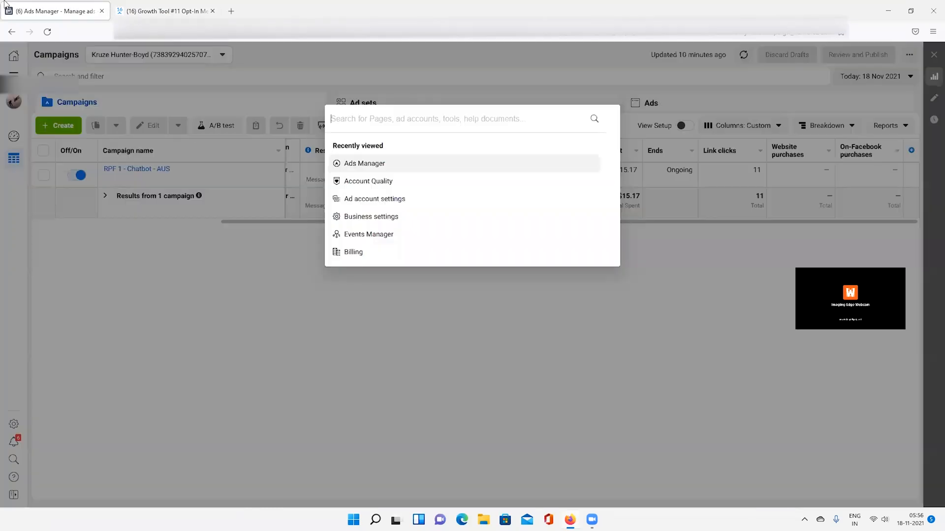
pyautogui.click(502, 290)
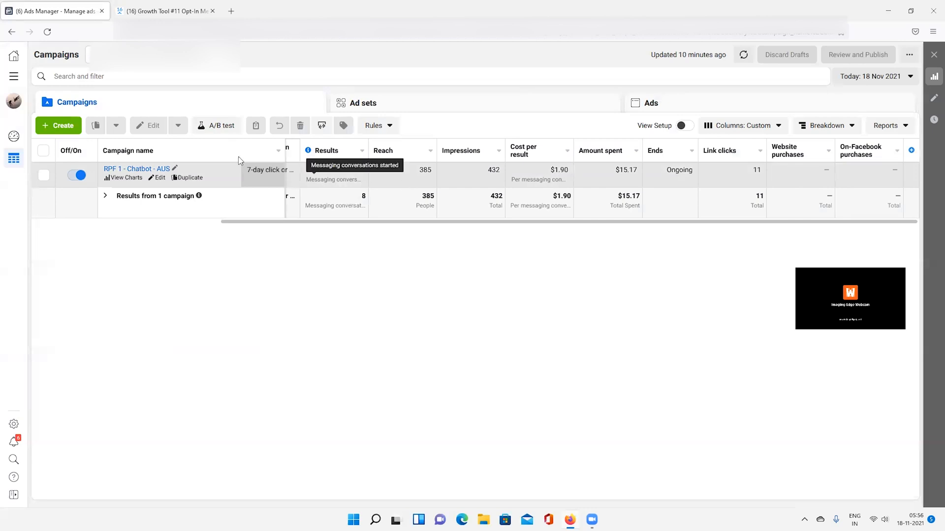
pyautogui.click(70, 124)
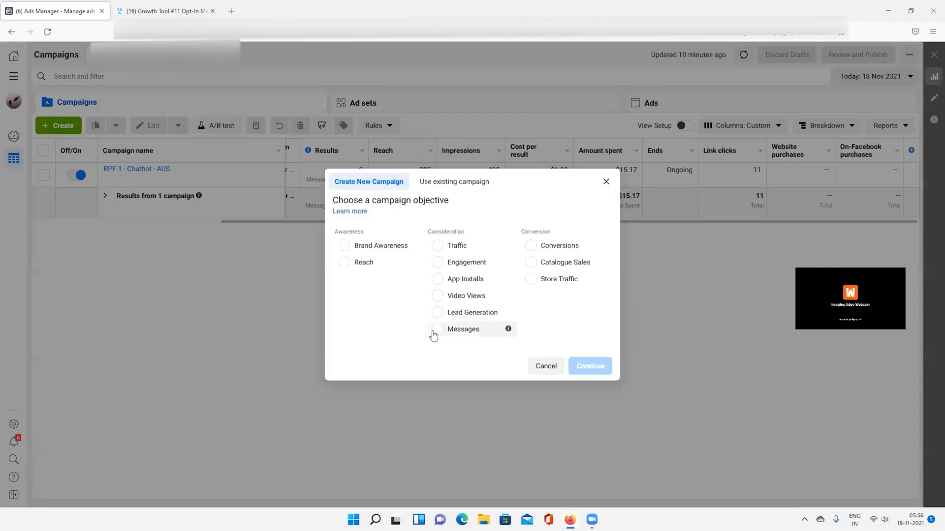
pyautogui.click(436, 331)
pyautogui.click(591, 416)
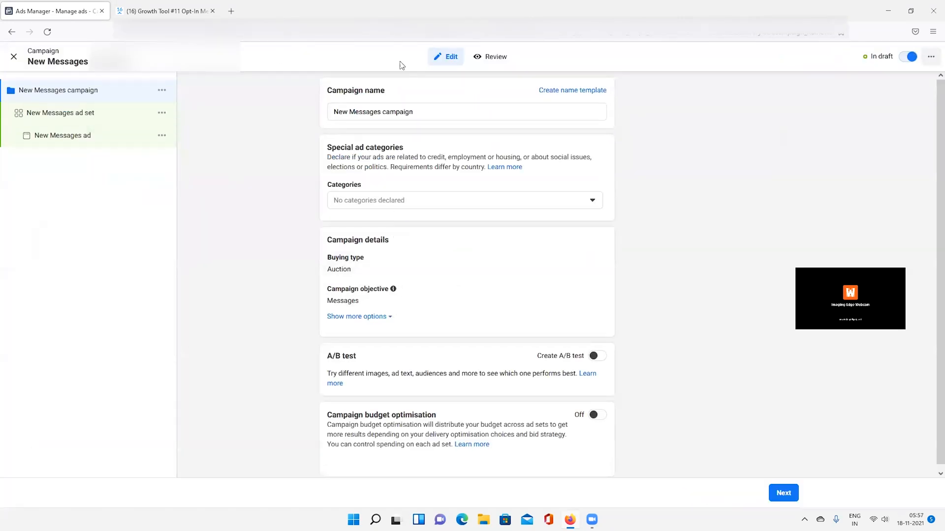
# - Open the New Messages ad and choose Advanced setup for its message template
pyautogui.scroll(-2, 450, 242)
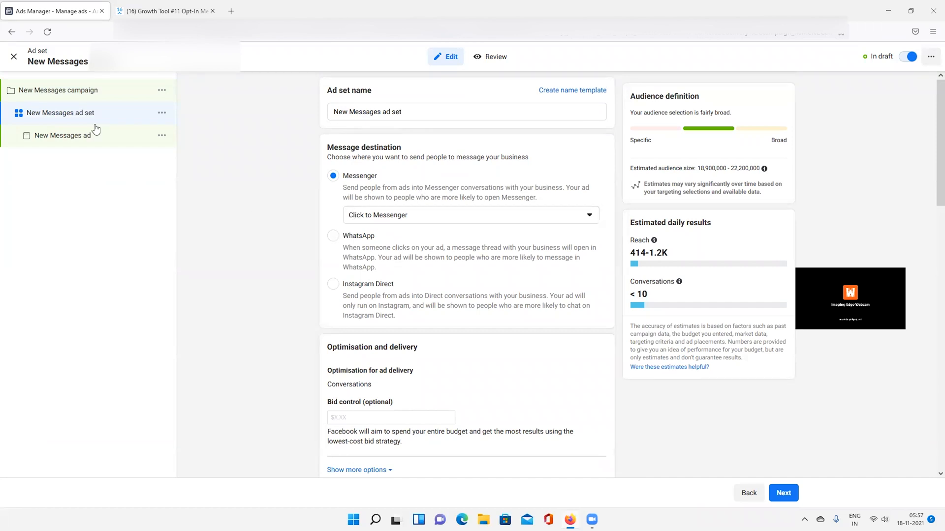
pyautogui.click(79, 136)
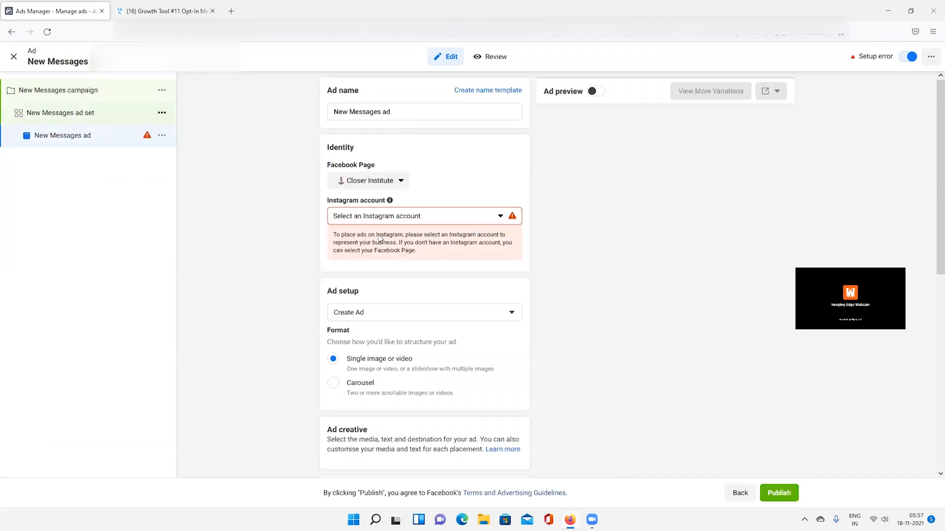
pyautogui.scroll(-4, 405, 249)
pyautogui.scroll(-3, 416, 222)
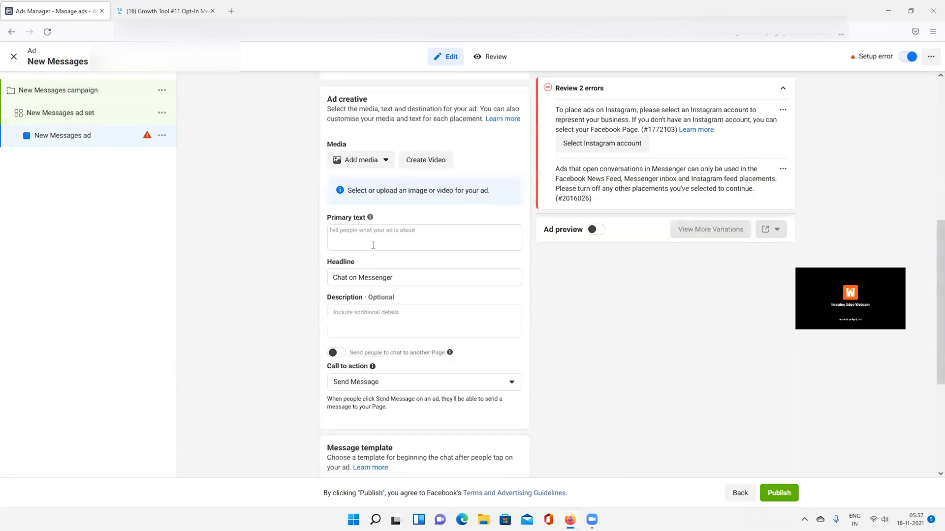
pyautogui.scroll(-7, 405, 288)
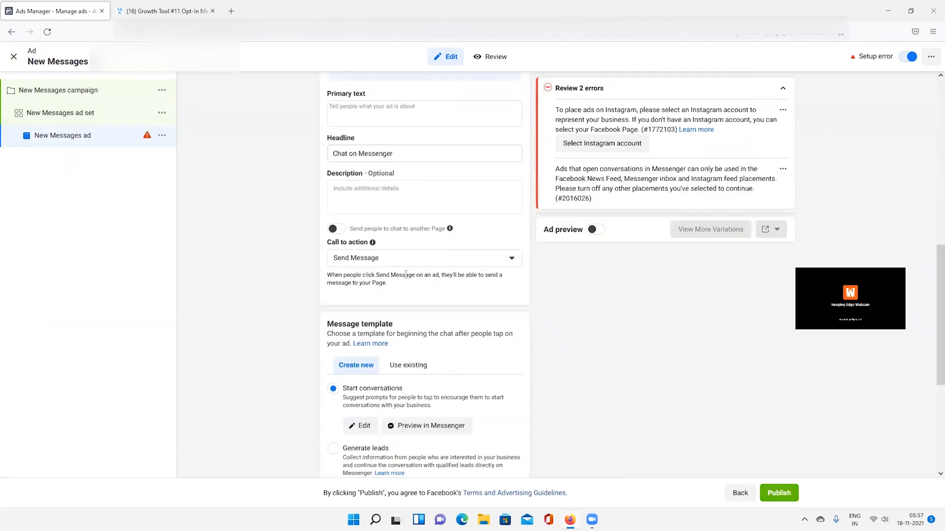
pyautogui.scroll(-1, 407, 274)
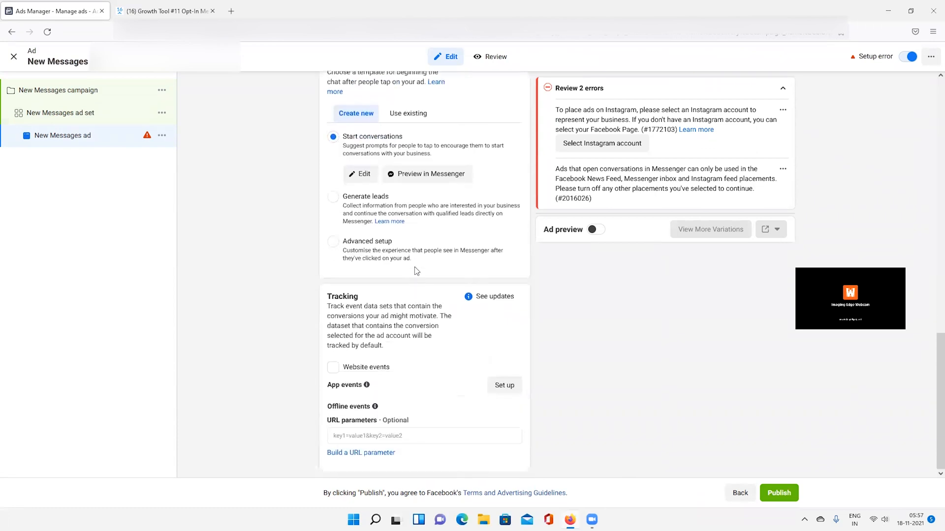
pyautogui.scroll(3, 412, 263)
pyautogui.scroll(-2, 414, 261)
pyautogui.click(333, 325)
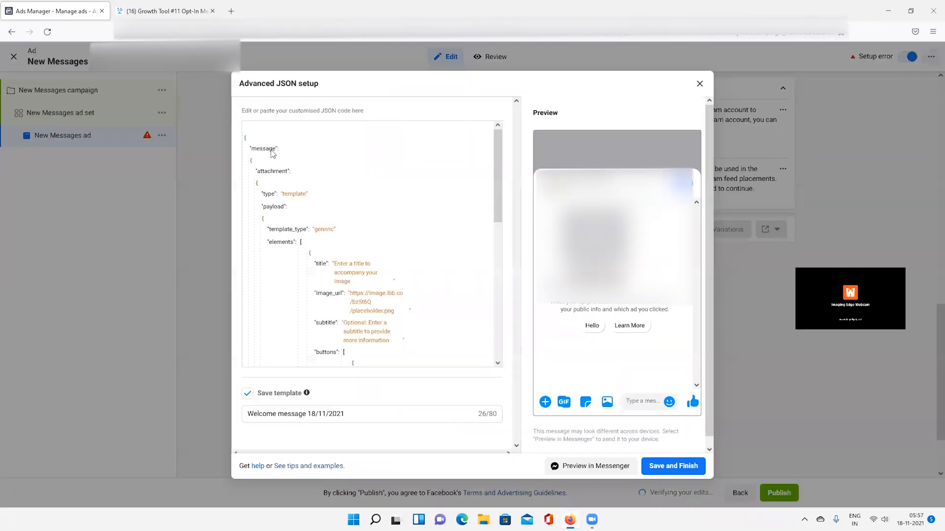
# - Replace the default code in the Advanced JSON setup with the copied ManyChat JSON code
pyautogui.moveTo(246, 137); pyautogui.dragTo(359, 348)
pyautogui.click(359, 347)
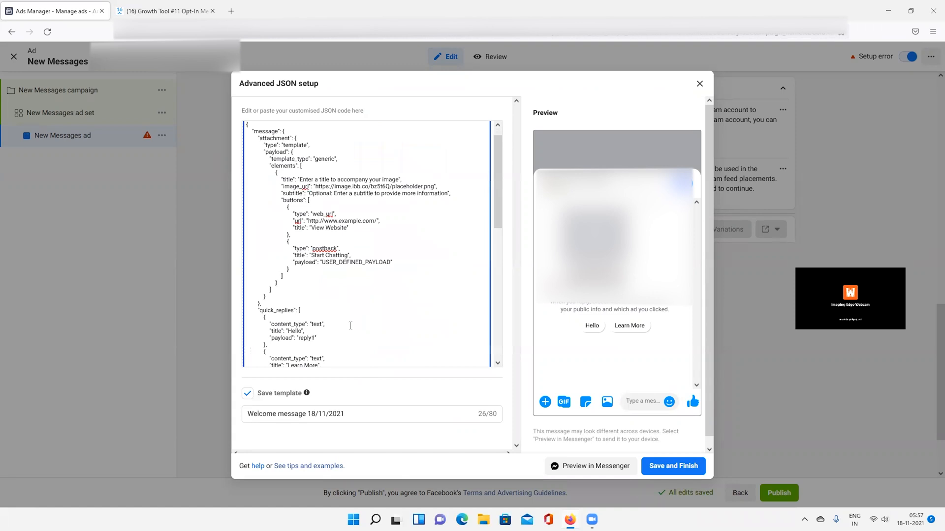
pyautogui.scroll(-5, 350, 360)
pyautogui.rightClick(352, 356)
pyautogui.press('Escape')
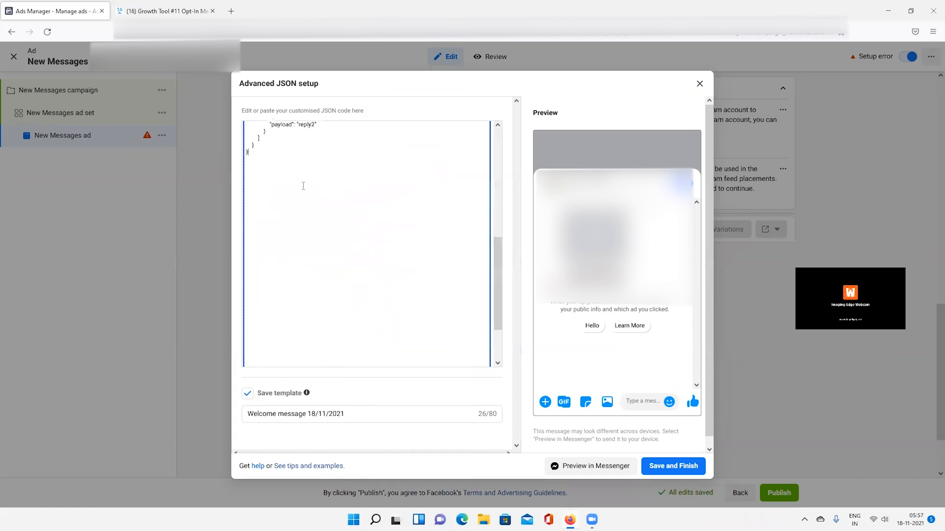
pyautogui.hotkey('ctrl', 'a')
pyautogui.press('BackSpace')
pyautogui.rightClick(291, 163)
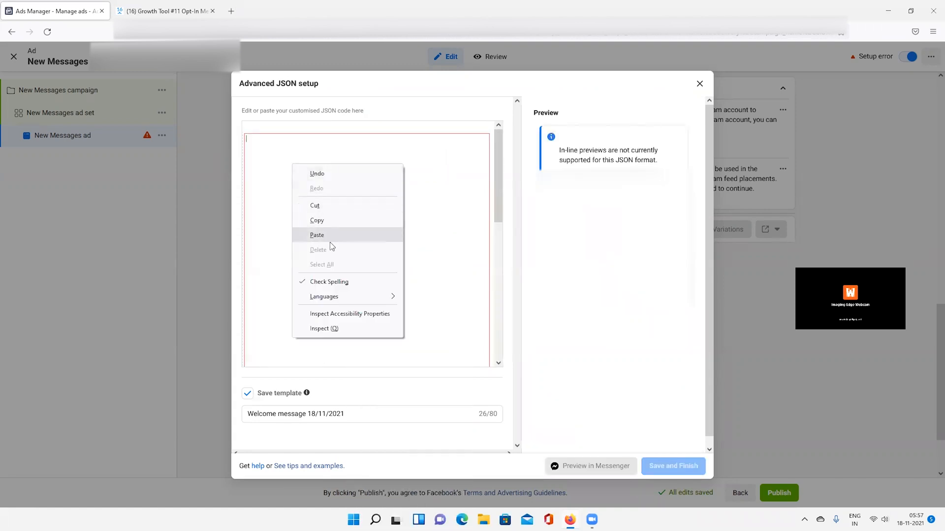
pyautogui.click(329, 235)
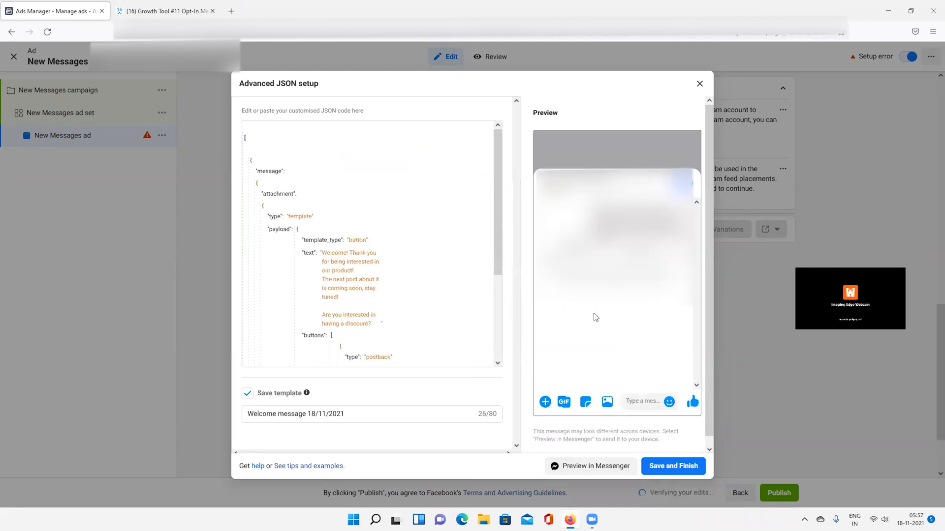
# - Name the saved message template "Chabot Demo"
pyautogui.scroll(-1, 325, 358)
pyautogui.doubleClick(322, 415)
pyautogui.click(324, 415)
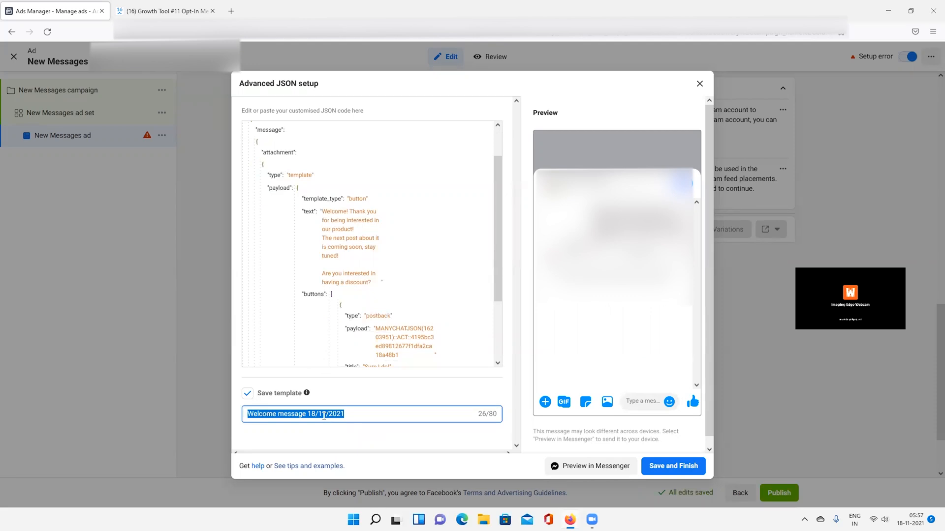
pyautogui.write('Chabot Demo')
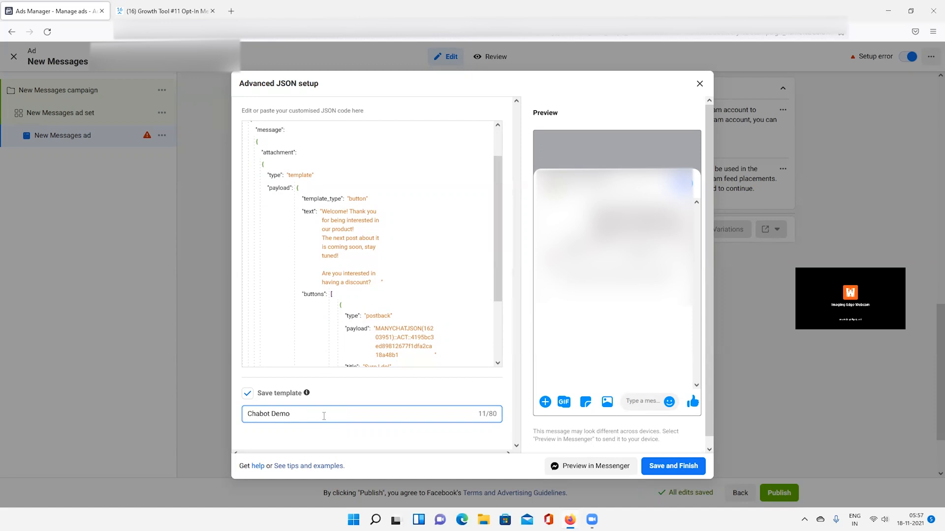
# - Check the pasted JSON, save the message template and send a preview of it to Messenger
pyautogui.scroll(-4, 361, 359)
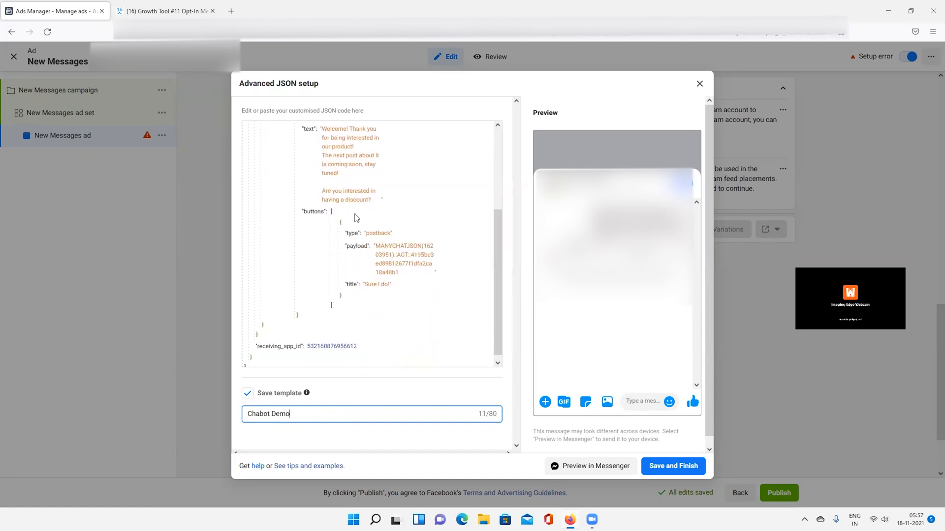
pyautogui.scroll(5, 428, 273)
pyautogui.click(673, 467)
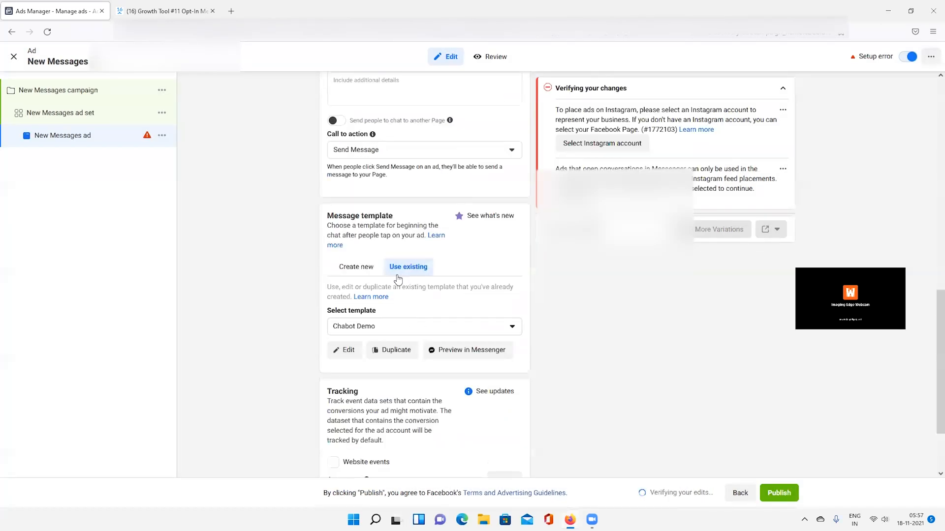
pyautogui.click(449, 352)
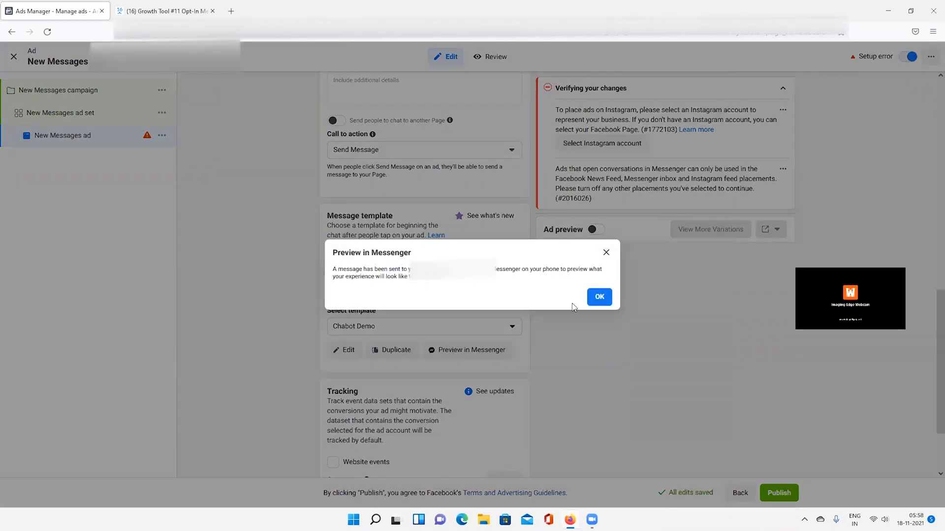
pyautogui.click(599, 299)
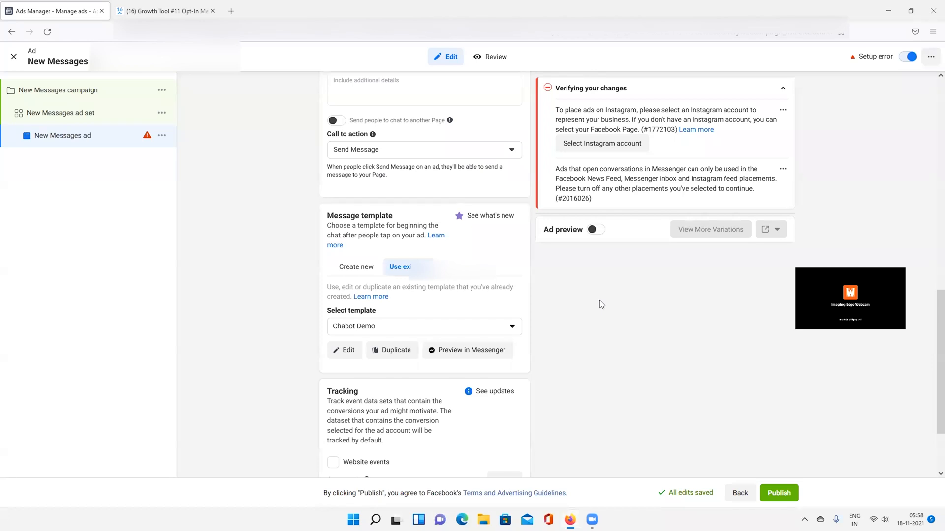